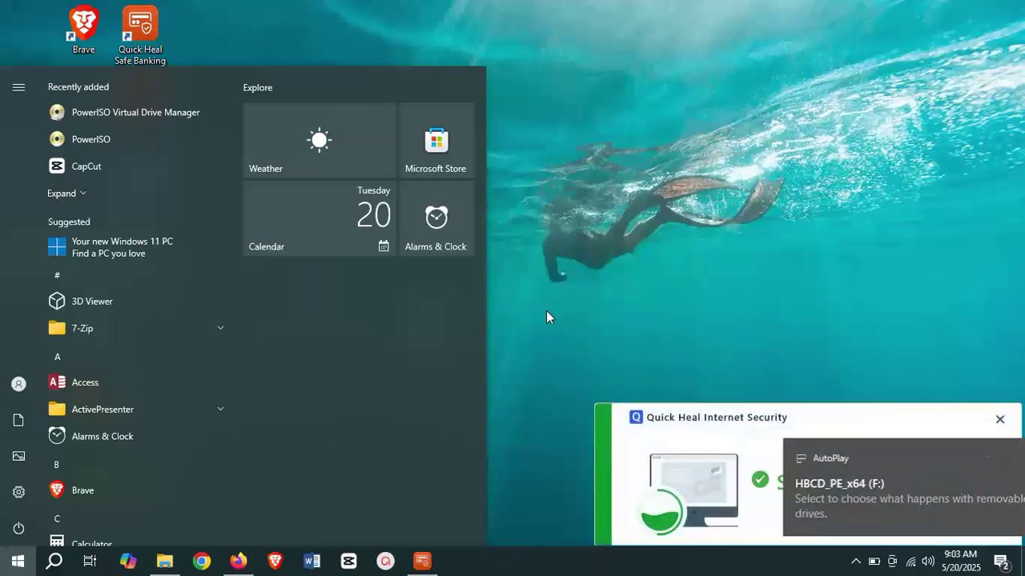
Step: Dismiss the security notification, switch to Firefox and find the rufus-4.7.exe download on the rufus.ie page
{"action": "left_click", "coordinate": [1000, 421]}
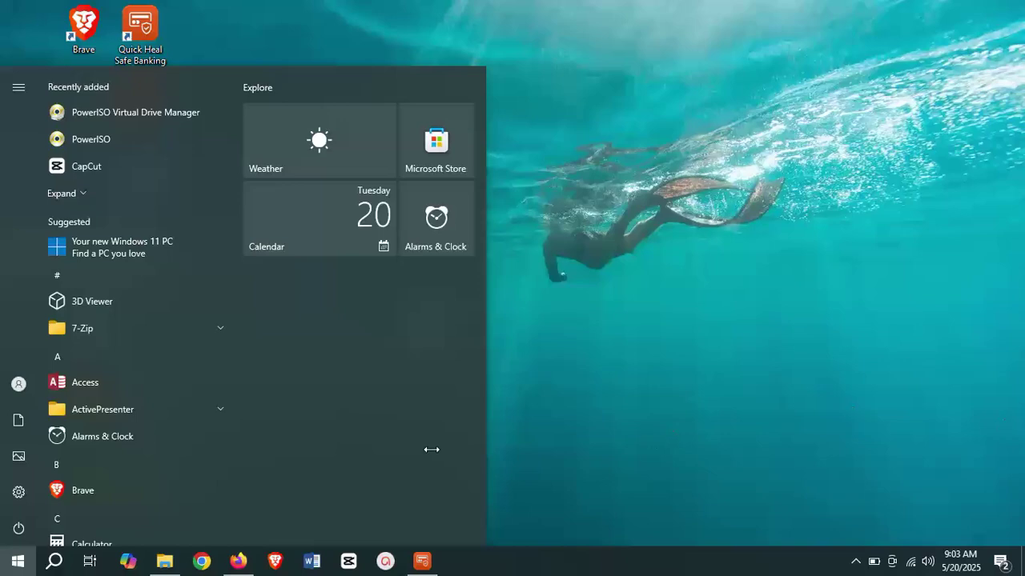
{"action": "left_click", "coordinate": [238, 561]}
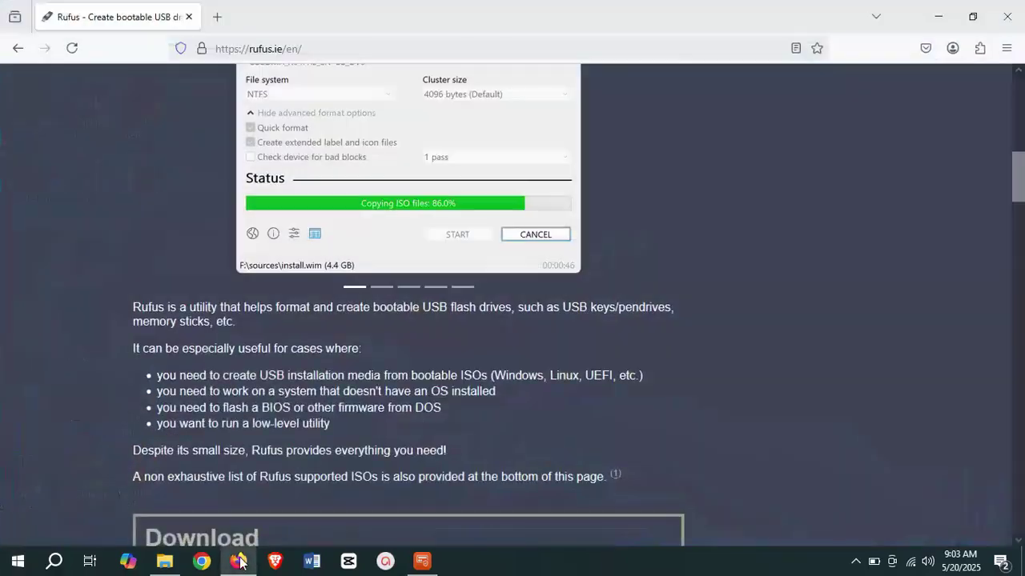
{"action": "left_click_drag", "start_coordinate": [1018, 176], "coordinate": [1021, 56]}
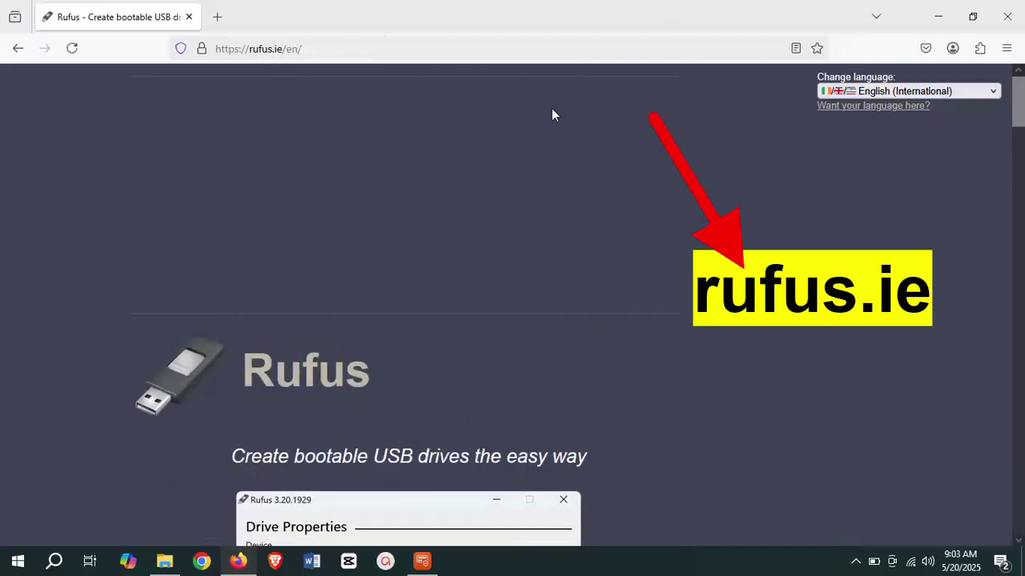
{"action": "left_click_drag", "start_coordinate": [1022, 112], "coordinate": [1023, 230]}
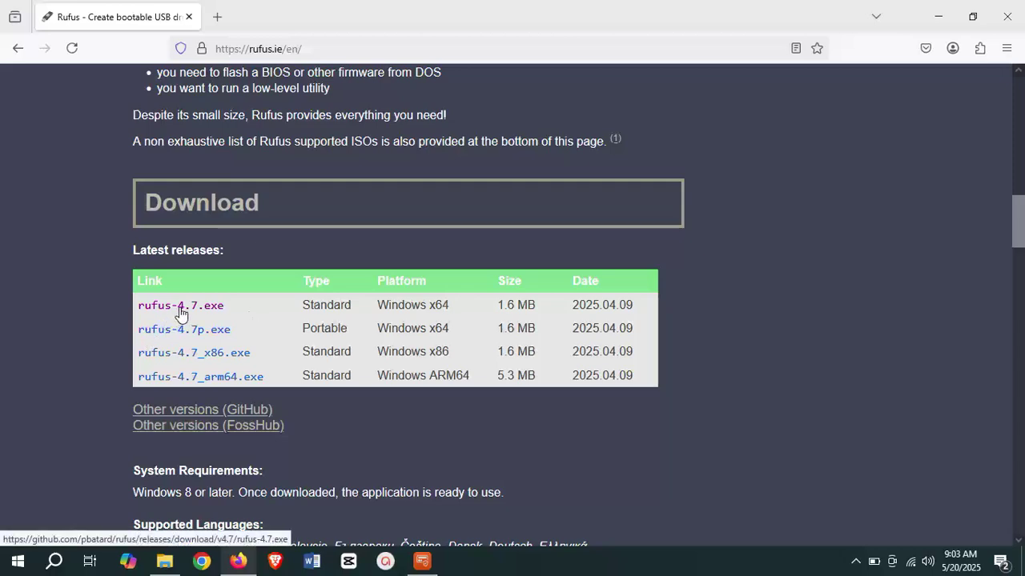
Step: Switch to File Explorer and launch rufus-4.7.exe from the Applications folder in Downloads
{"action": "left_click", "coordinate": [164, 561]}
{"action": "left_click", "coordinate": [255, 118]}
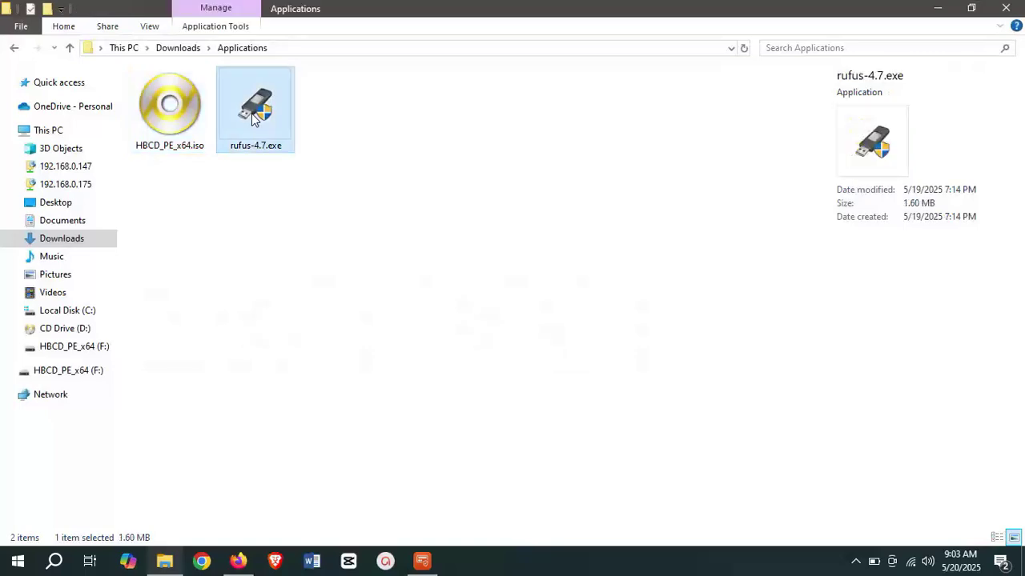
{"action": "left_click", "coordinate": [855, 562]}
{"action": "left_click", "coordinate": [759, 328]}
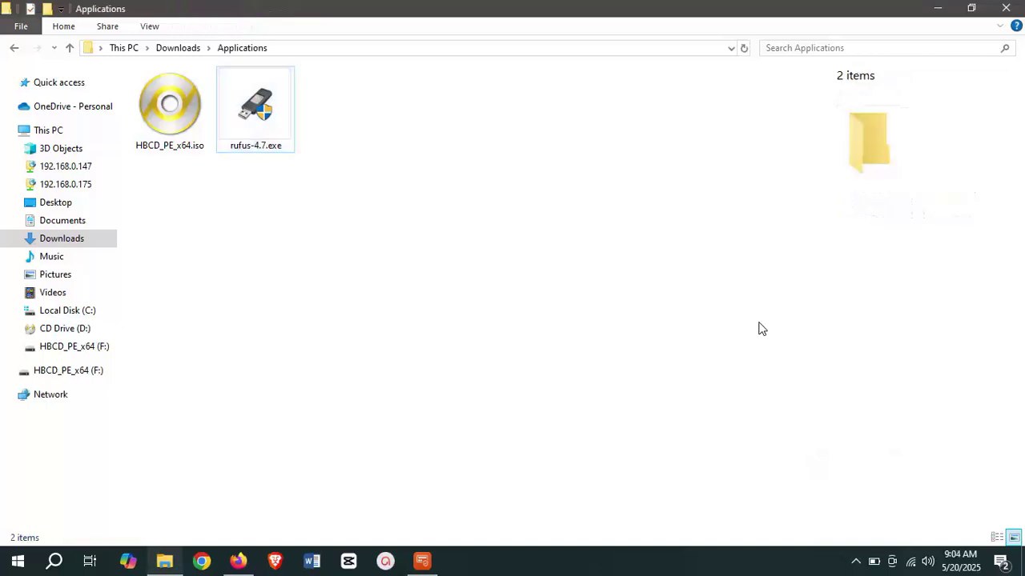
{"action": "left_click", "coordinate": [259, 114]}
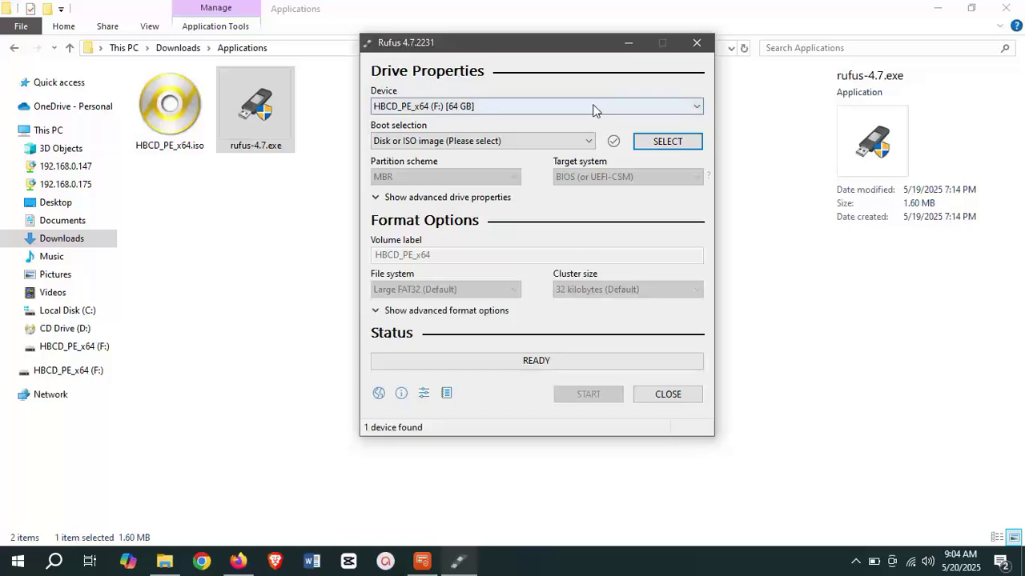
{"action": "left_click", "coordinate": [855, 561]}
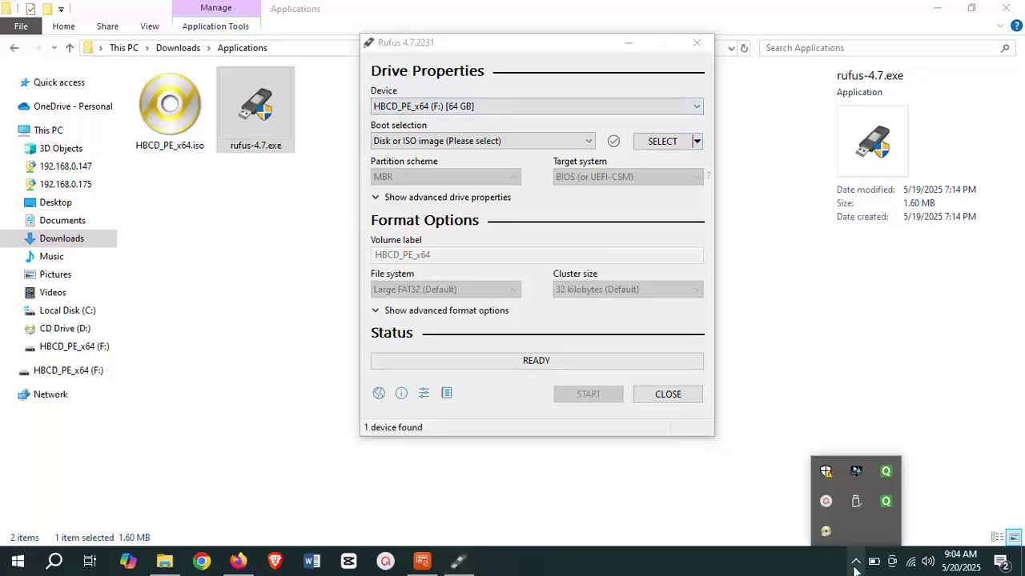
{"action": "left_click", "coordinate": [831, 511]}
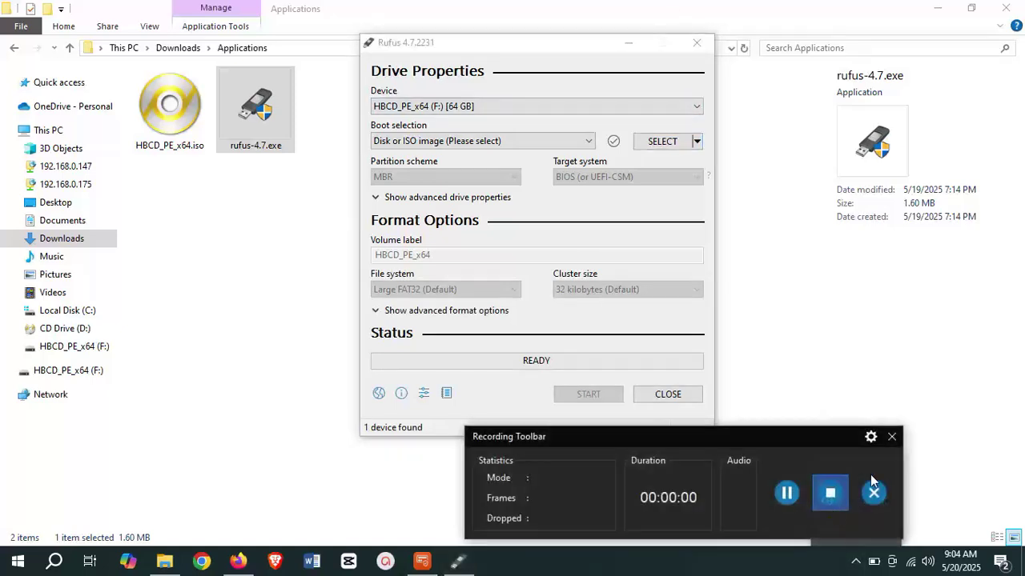
{"action": "left_click", "coordinate": [892, 436]}
{"action": "left_click", "coordinate": [806, 439]}
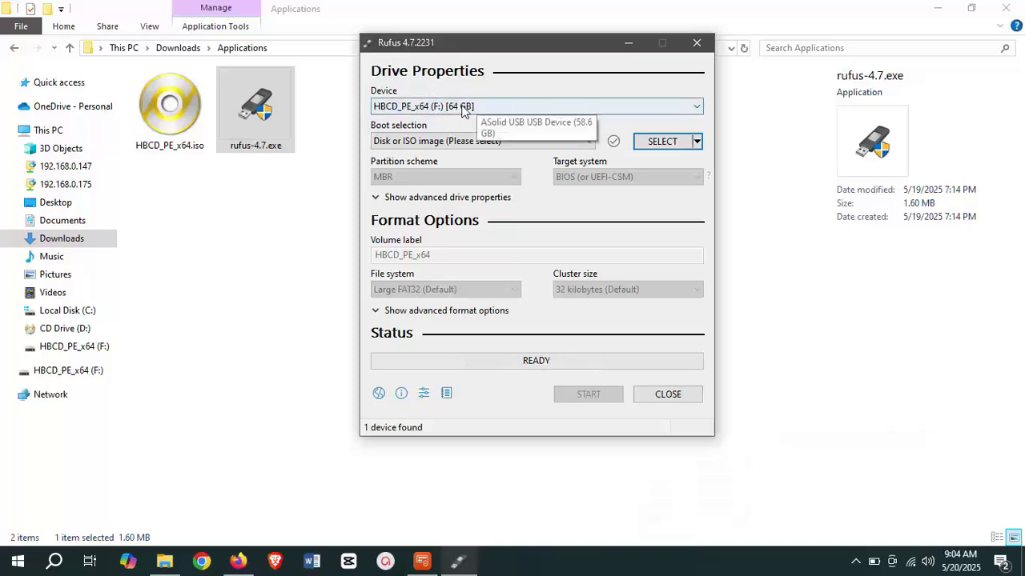
Step: Check the device list for the USB drive HBCD_PE_x64 (F:) [64 GB]
{"action": "left_click", "coordinate": [462, 108]}
{"action": "left_click", "coordinate": [463, 110]}
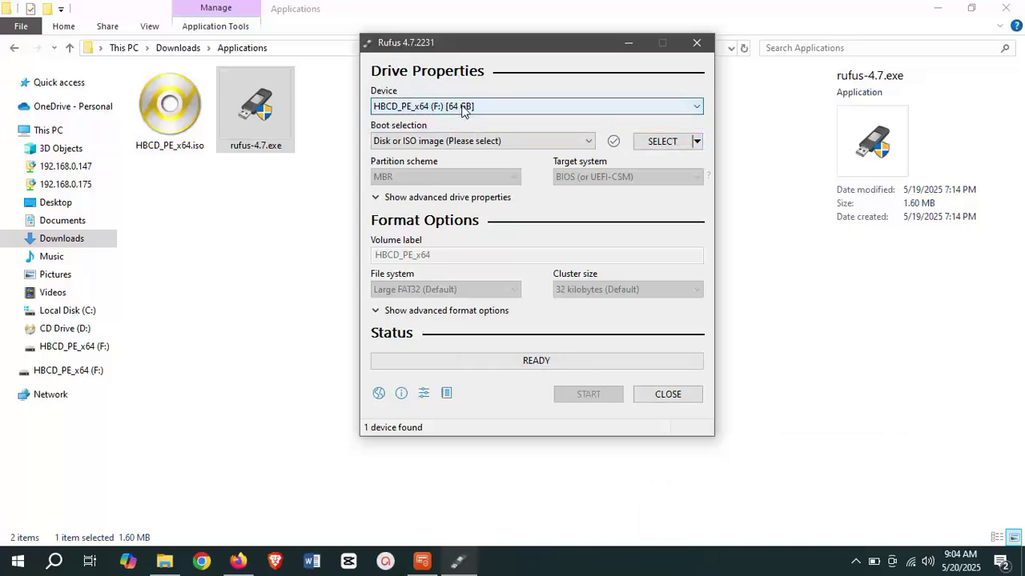
{"action": "left_click", "coordinate": [463, 106]}
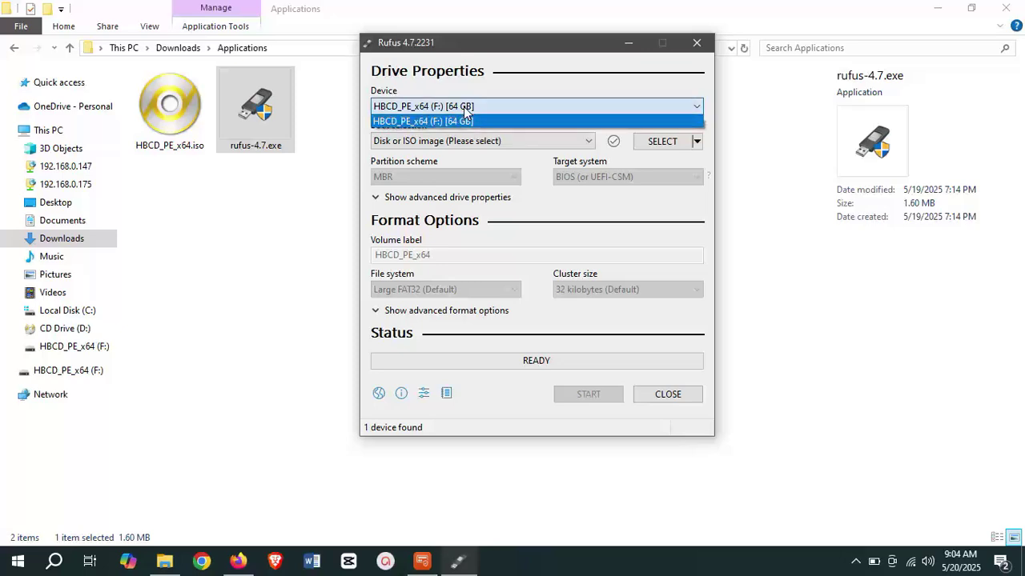
{"action": "left_click", "coordinate": [463, 106]}
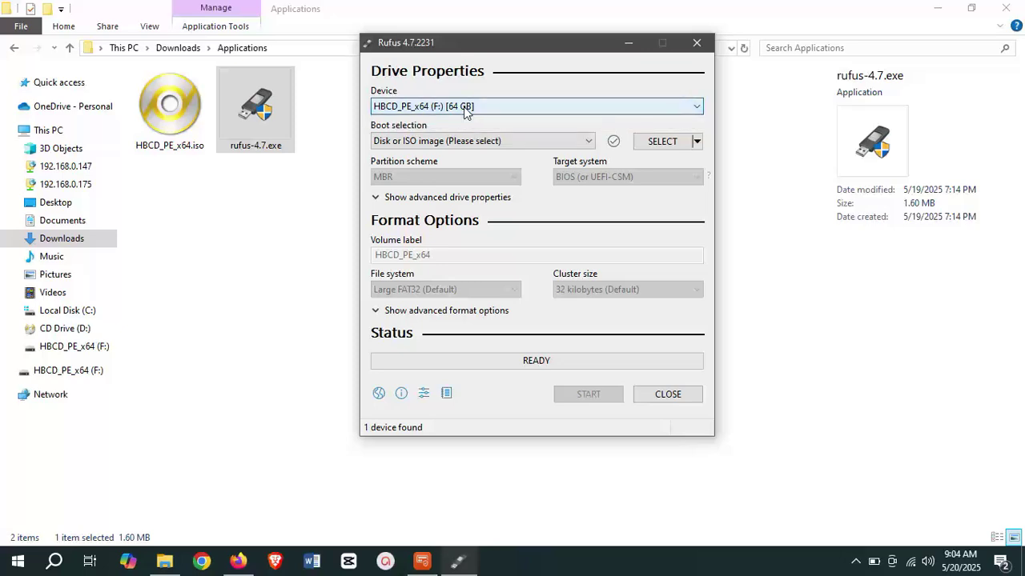
{"action": "left_click", "coordinate": [464, 106]}
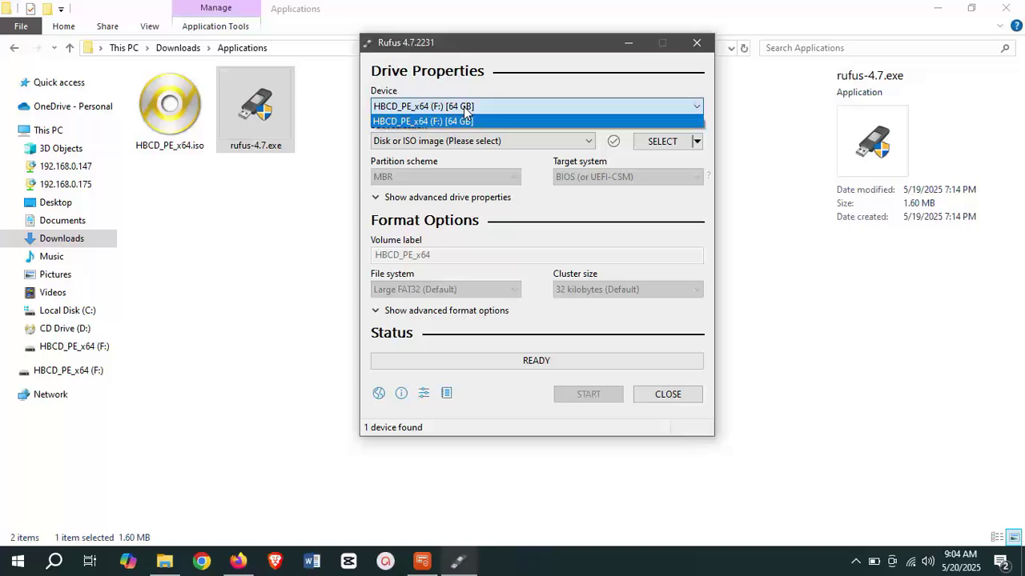
{"action": "left_click", "coordinate": [463, 107]}
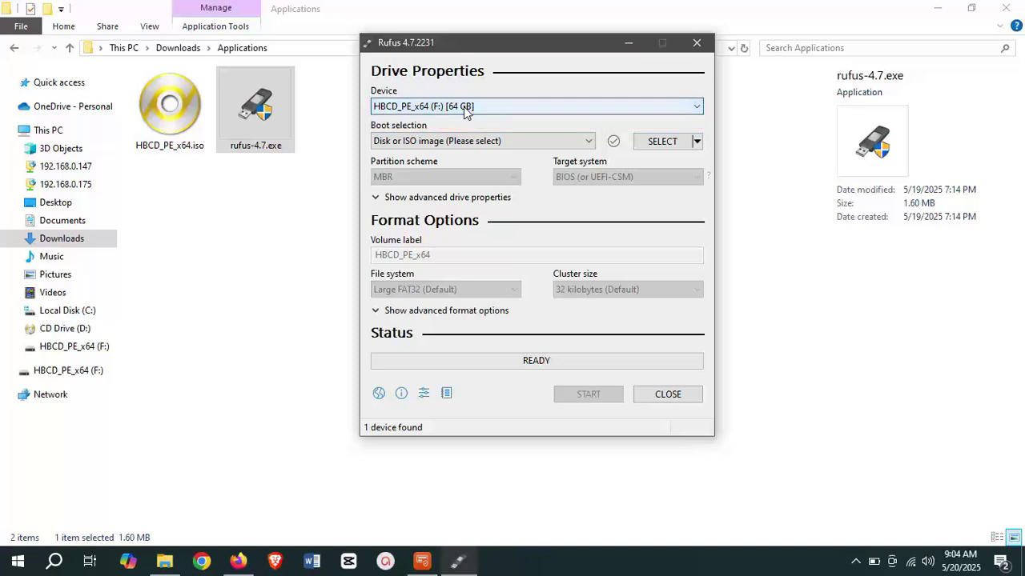
Step: Set the boot selection to Disk or ISO image and load HBCD_PE_x64.iso from the Applications folder
{"action": "left_click", "coordinate": [486, 146]}
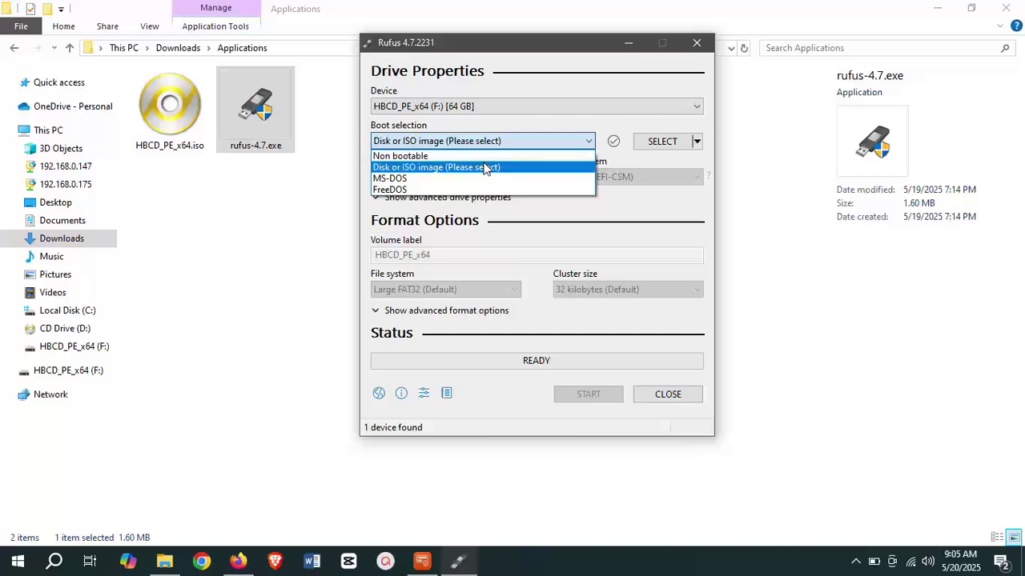
{"action": "left_click", "coordinate": [484, 166]}
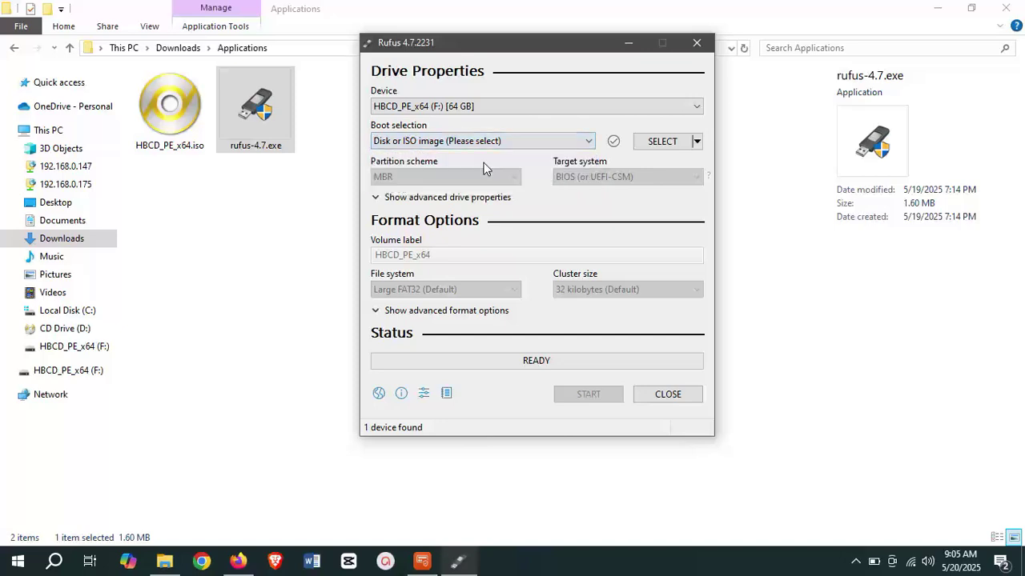
{"action": "left_click", "coordinate": [657, 148]}
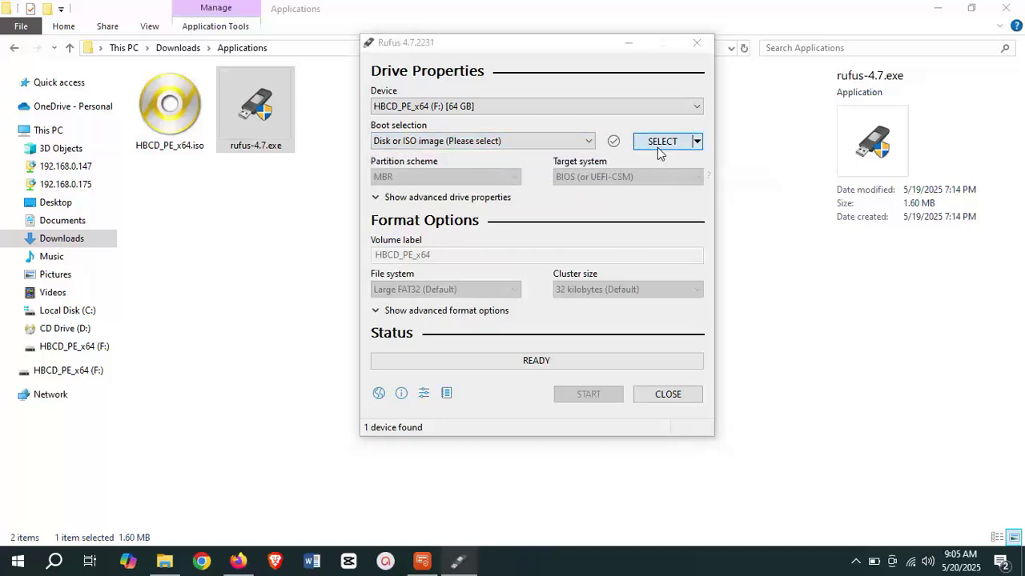
{"action": "left_click", "coordinate": [615, 162]}
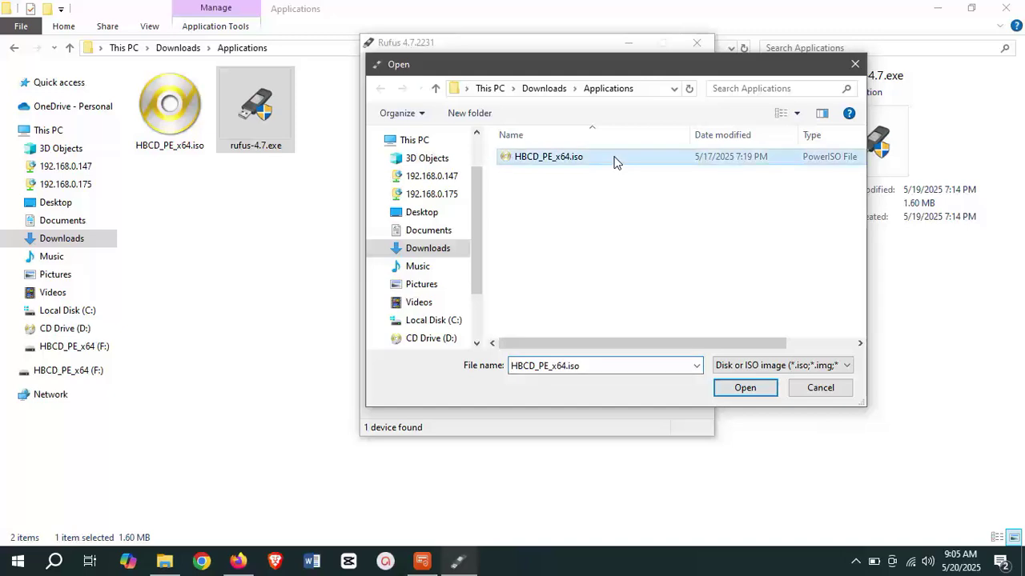
{"action": "left_click", "coordinate": [746, 388]}
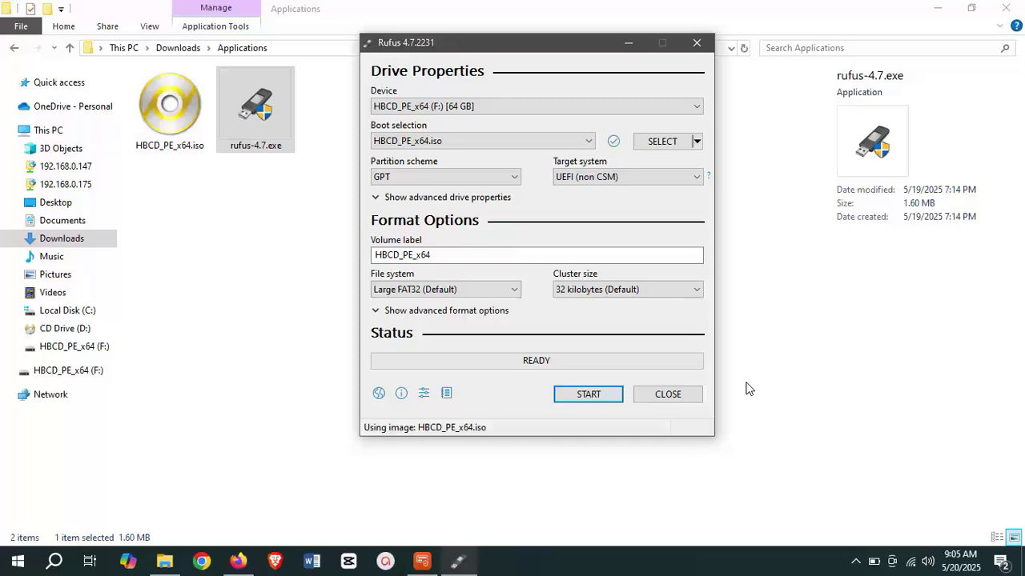
Step: Start writing the ISO to the USB drive, accepting the revoked bootloader and data-loss warnings, and dismiss the antivirus notification
{"action": "left_click", "coordinate": [589, 395]}
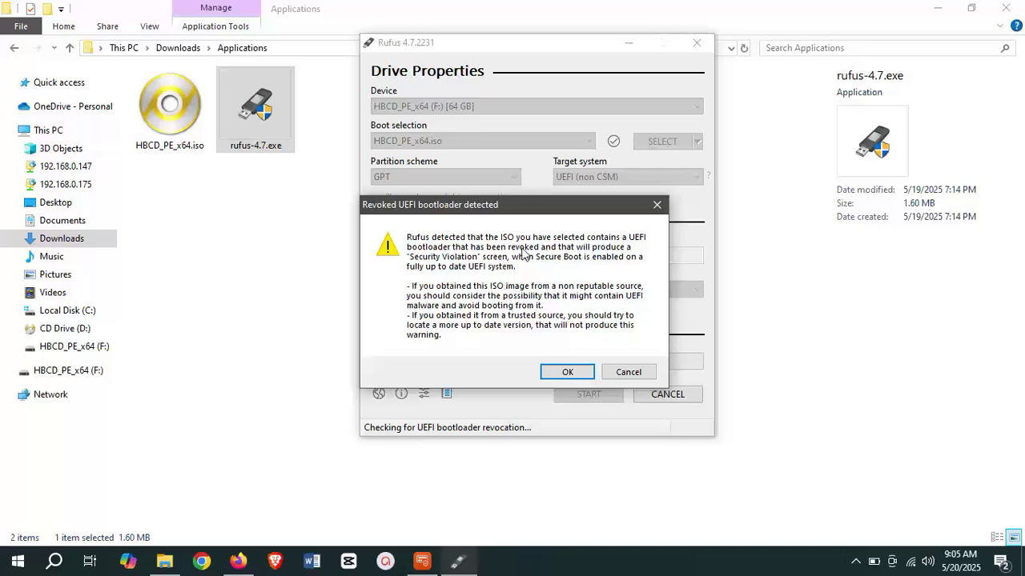
{"action": "left_click", "coordinate": [552, 372]}
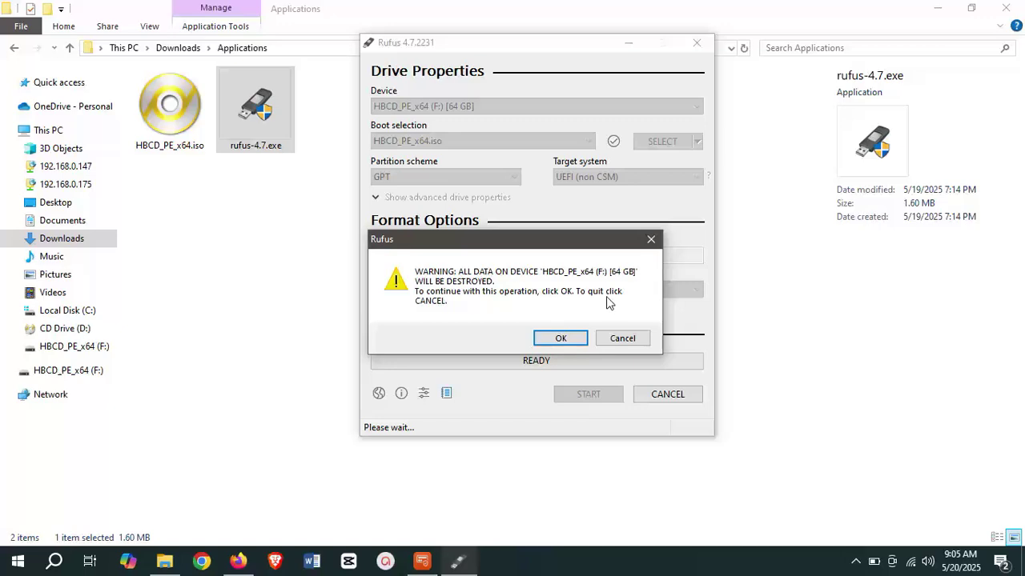
{"action": "left_click", "coordinate": [560, 338]}
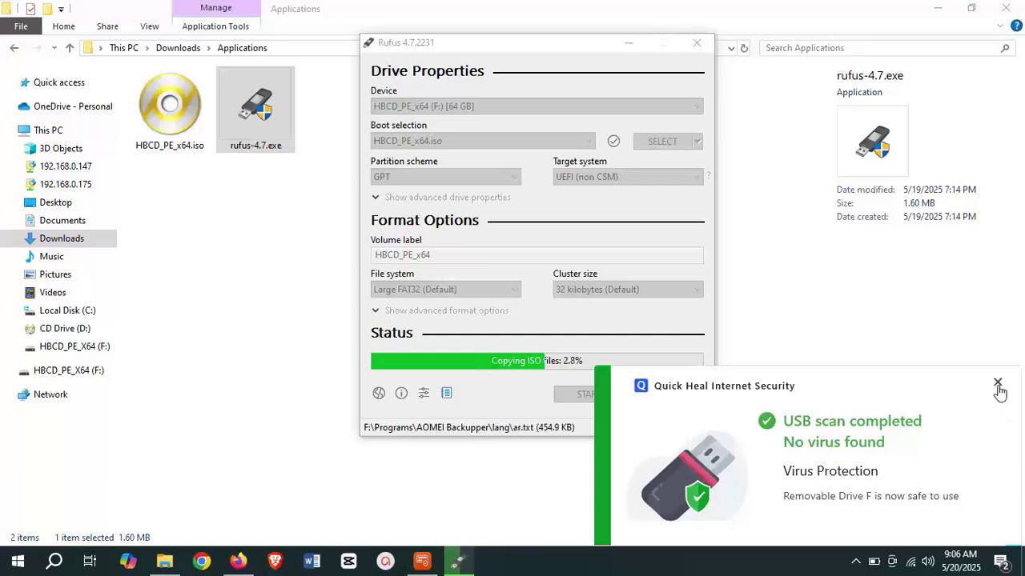
{"action": "left_click", "coordinate": [997, 382]}
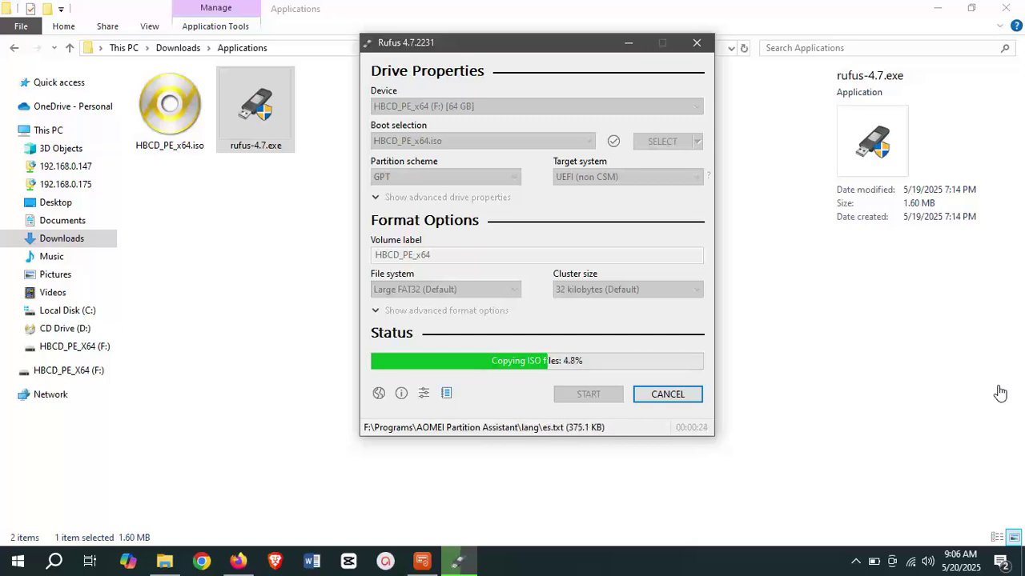
{"action": "left_click", "coordinate": [856, 563]}
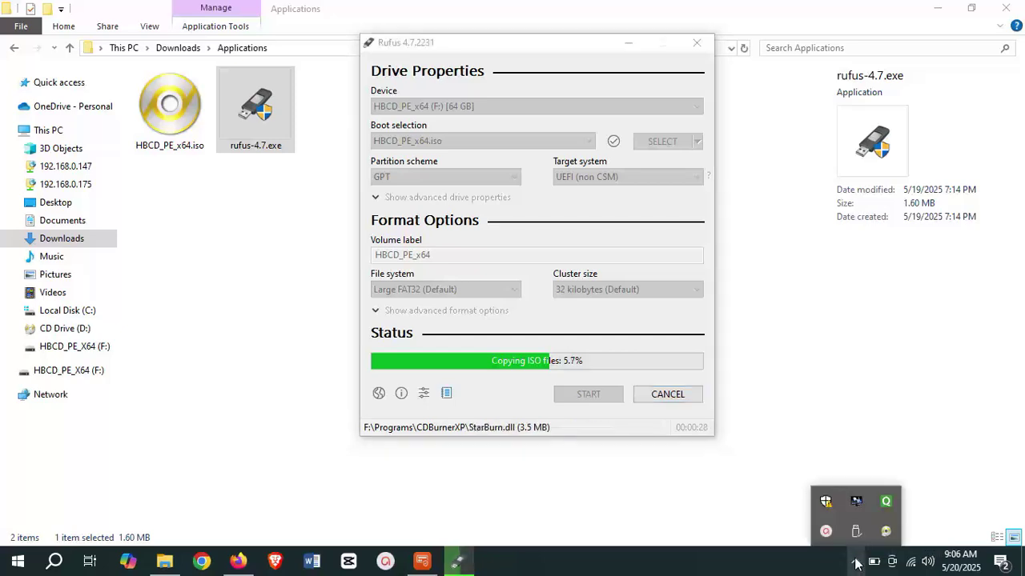
{"action": "left_click", "coordinate": [825, 531]}
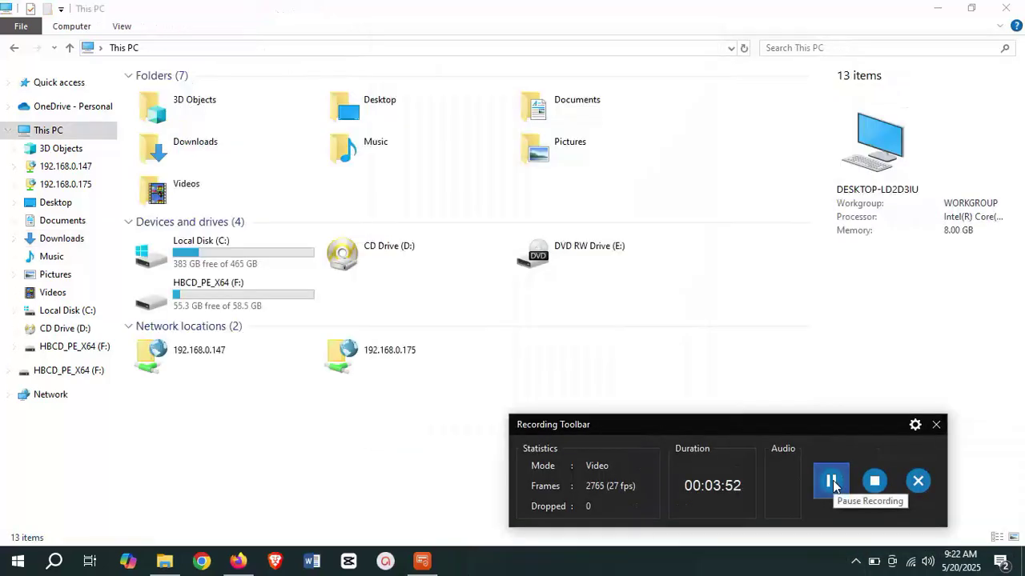
Step: Open the HBCD_PE_X64 (F:) drive from This PC to examine the files written to it
{"action": "left_click", "coordinate": [282, 302]}
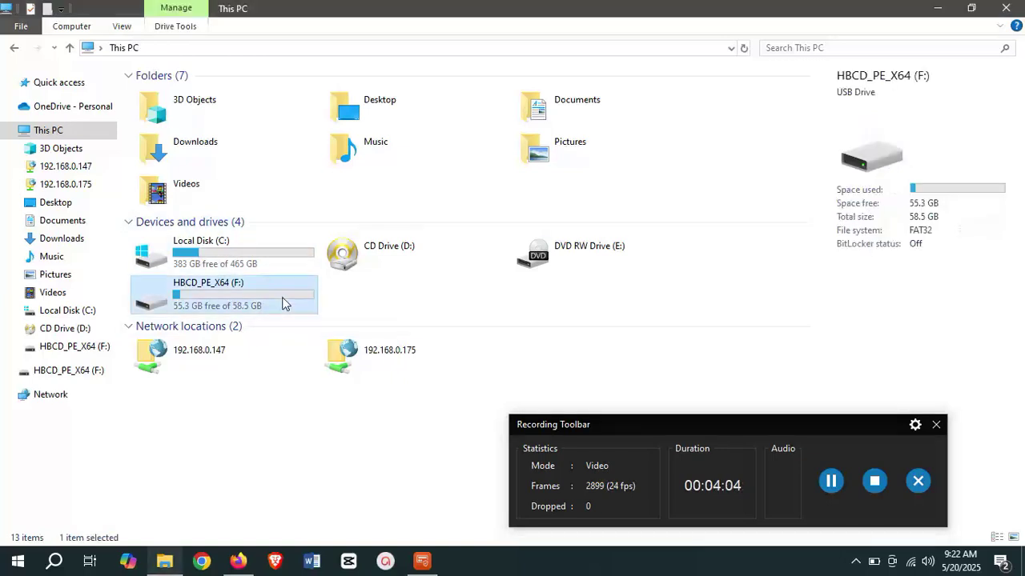
{"action": "double_click", "coordinate": [283, 302]}
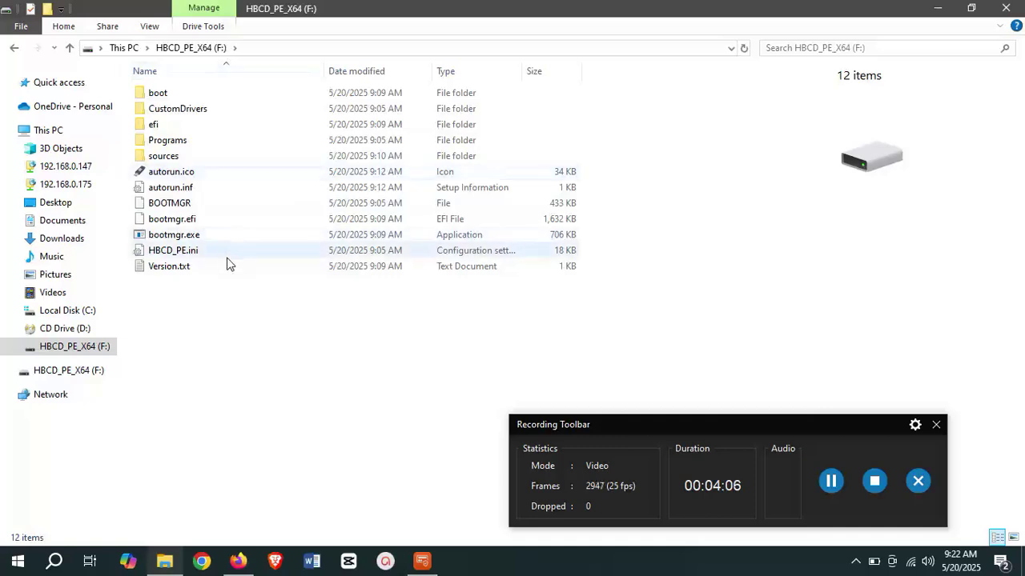